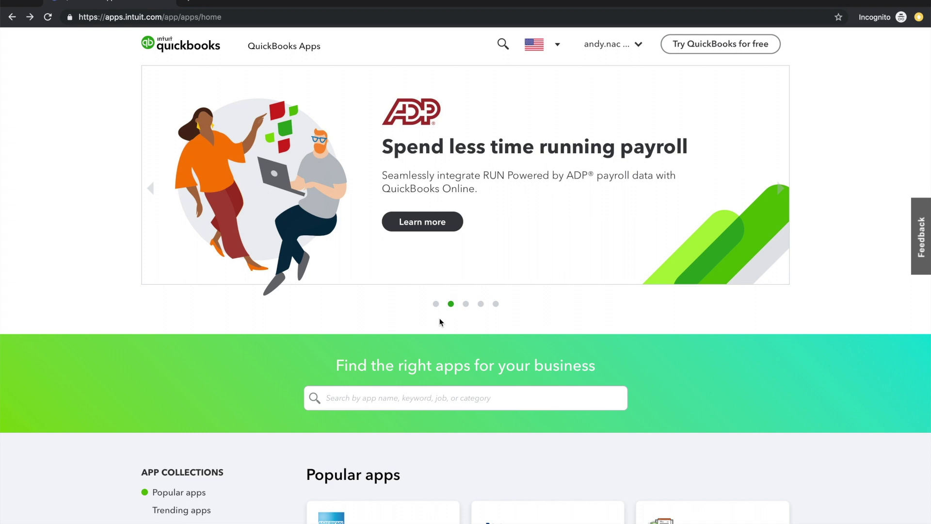
Step: Find the Veryfi app by searching 'veryfi' and connect it to the Next Level Builders company
{"action": "scroll", "coordinate": [417, 327], "scroll_direction": "down", "scroll_amount": 3}
{"action": "left_click", "coordinate": [399, 274]}
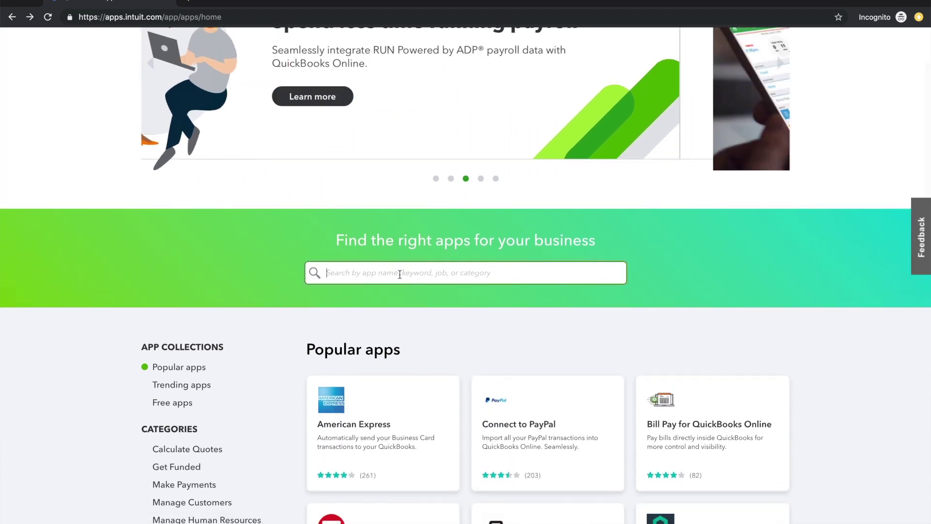
{"action": "type", "text": "veryfi"}
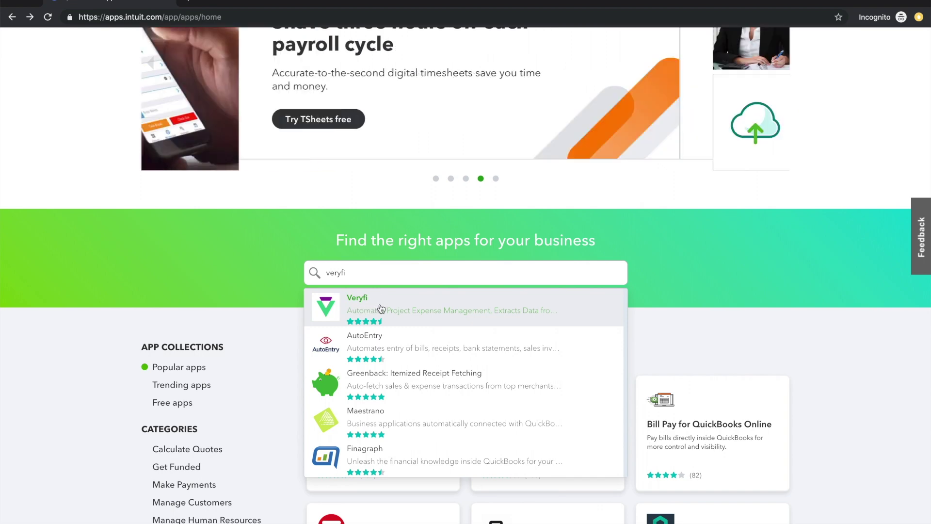
{"action": "left_click", "coordinate": [382, 308]}
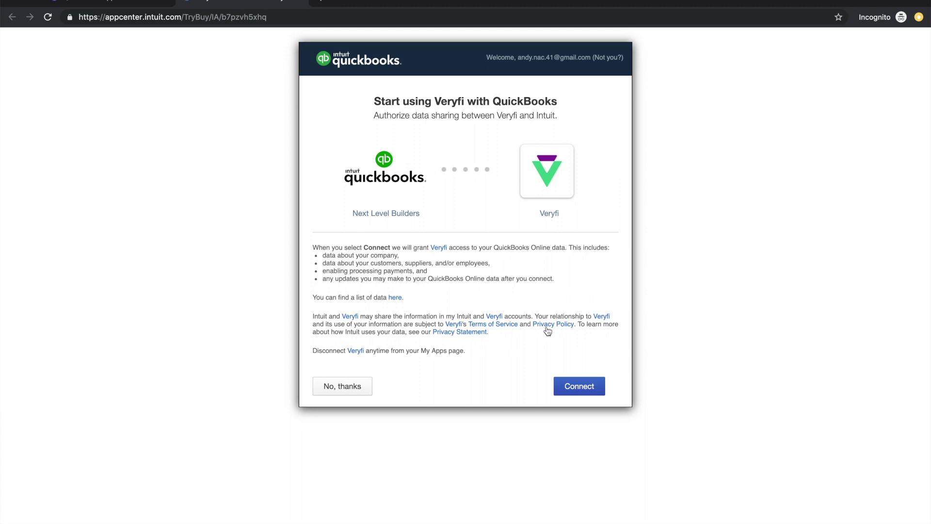
{"action": "left_click", "coordinate": [577, 391]}
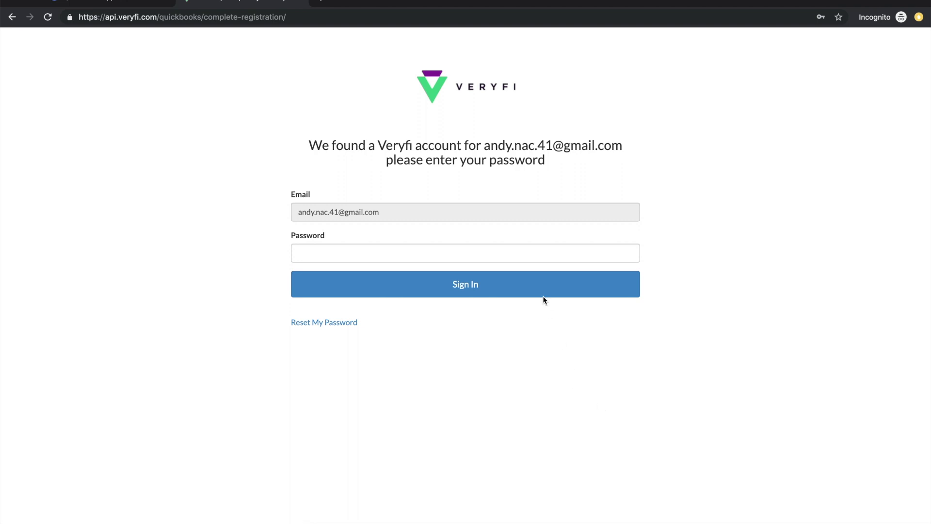
Step: Sign in to the existing Veryfi account with the account password
{"action": "left_click", "coordinate": [539, 253]}
{"action": "type", "text": "••••••"}
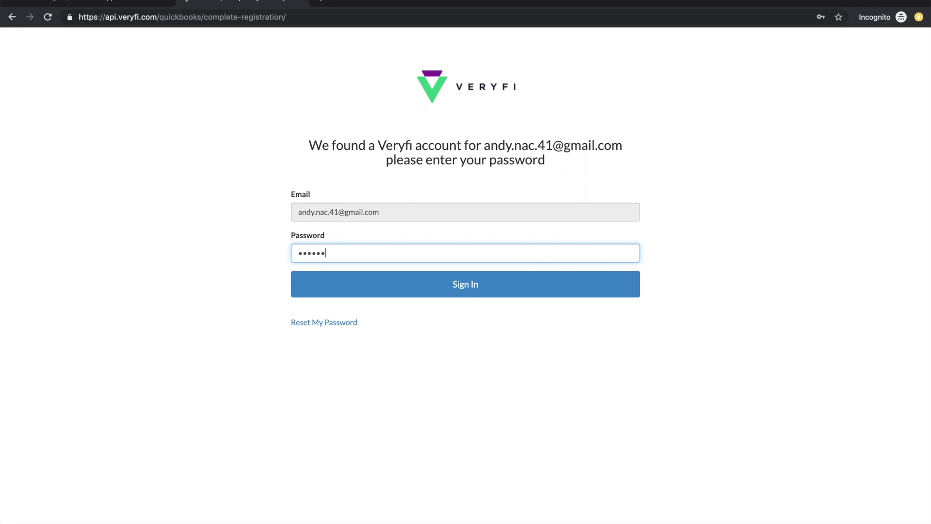
{"action": "type", "text": "•••"}
{"action": "left_click", "coordinate": [538, 281]}
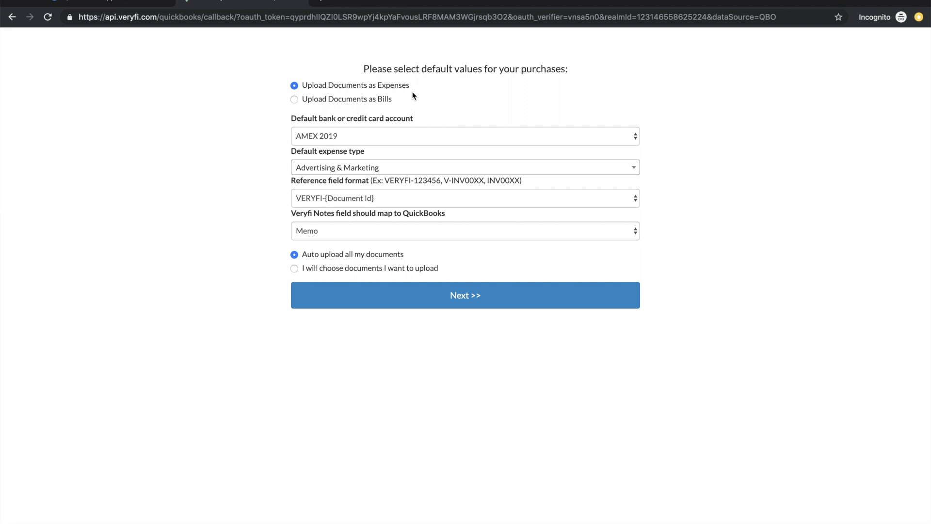
Step: Choose Cash on hand as default bank/credit card account and Ask My Accountant as expense type
{"action": "left_click", "coordinate": [380, 134]}
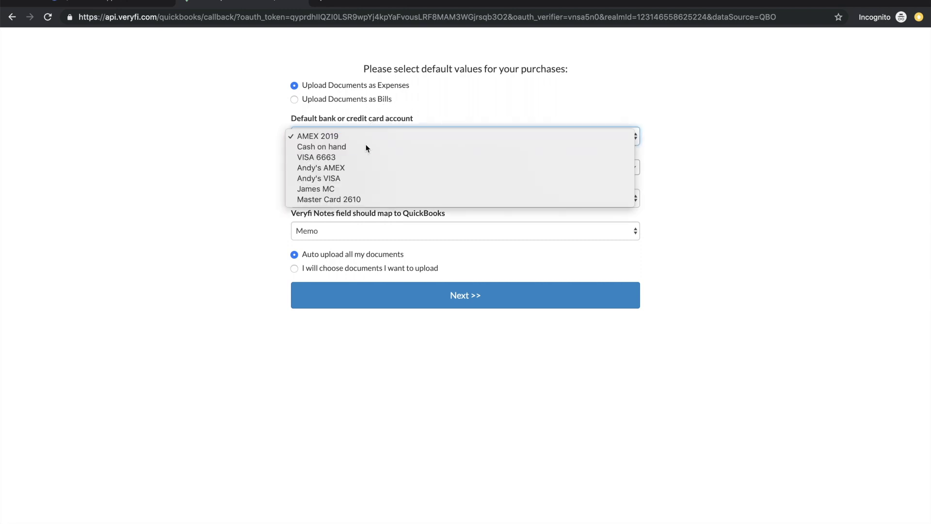
{"action": "left_click", "coordinate": [366, 147]}
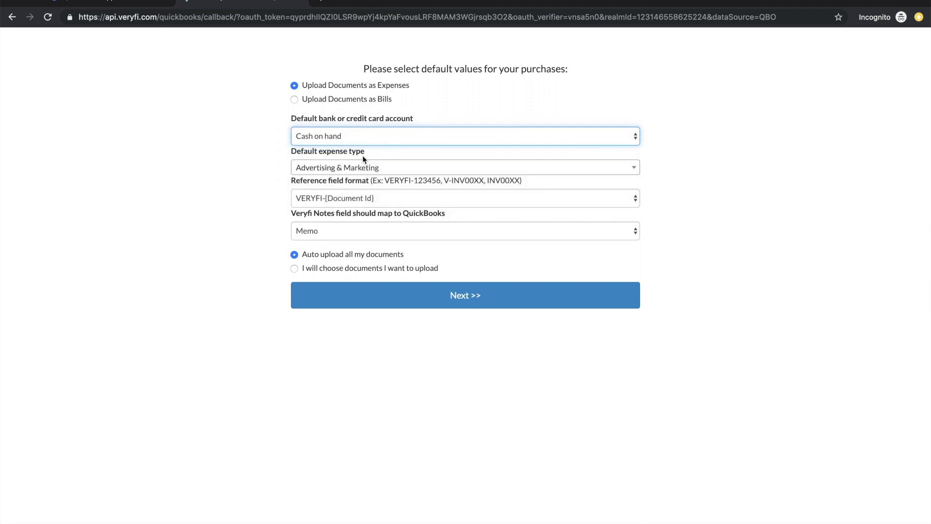
{"action": "left_click", "coordinate": [362, 168]}
{"action": "scroll", "coordinate": [389, 229], "scroll_direction": "down", "scroll_amount": 5}
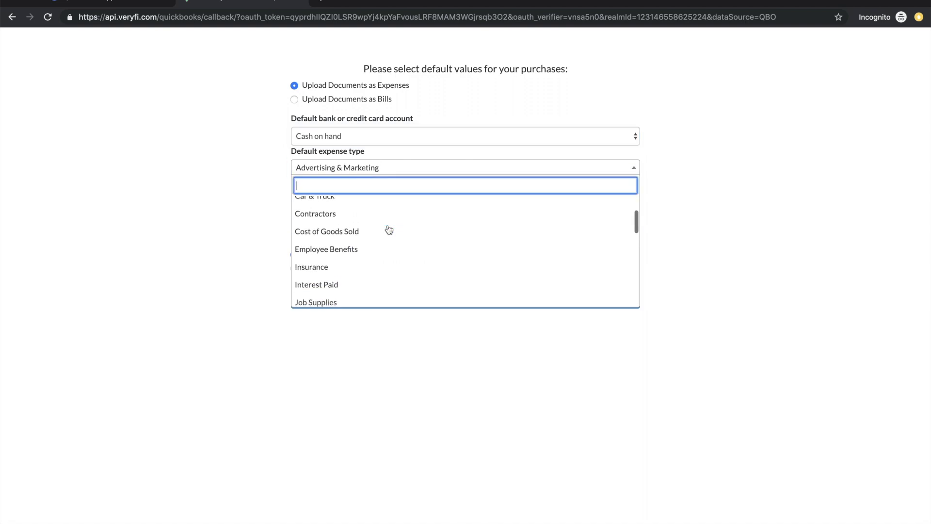
{"action": "scroll", "coordinate": [380, 229], "scroll_direction": "up", "scroll_amount": 5}
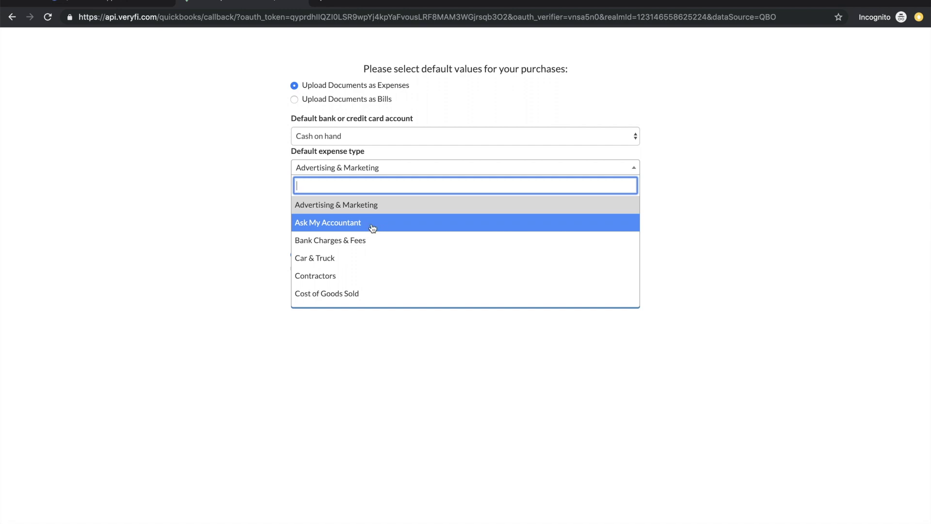
{"action": "left_click", "coordinate": [372, 227]}
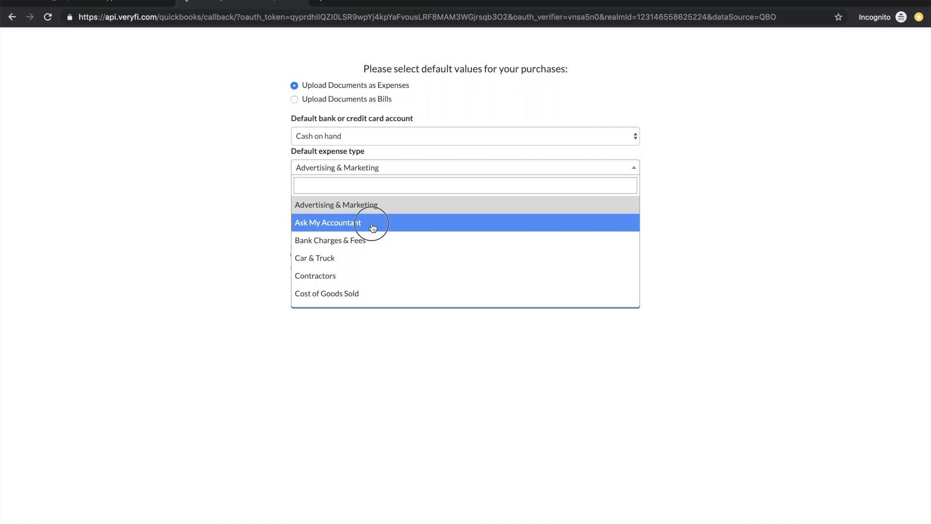
{"action": "left_click", "coordinate": [271, 204]}
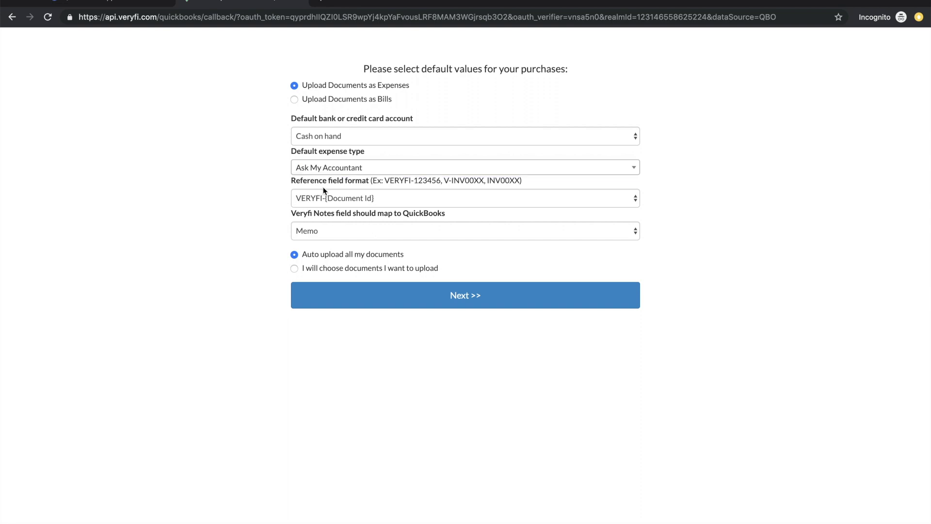
Step: Leave reference format as VERYFI-{Document Id} and notes mapped to Memo, then submit defaults
{"action": "left_click", "coordinate": [339, 195]}
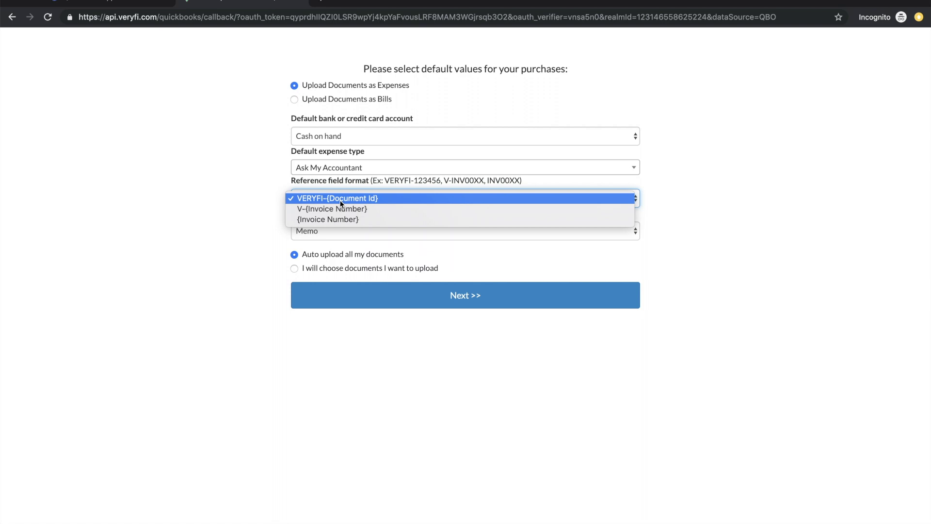
{"action": "left_click", "coordinate": [281, 183]}
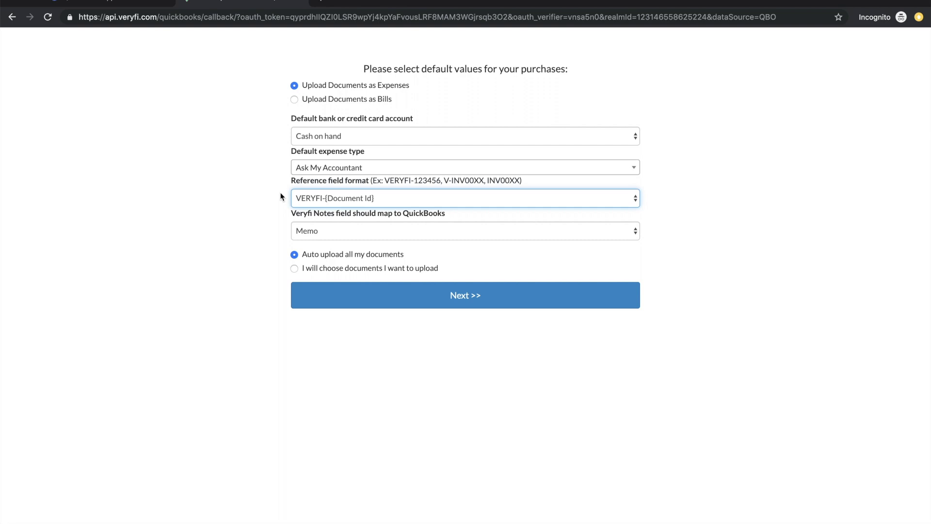
{"action": "left_click", "coordinate": [325, 232]}
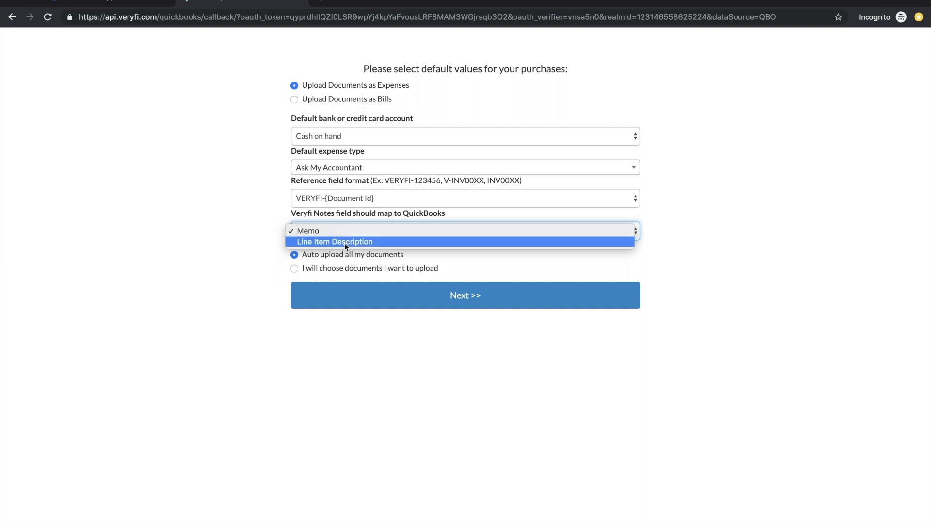
{"action": "left_click", "coordinate": [277, 233]}
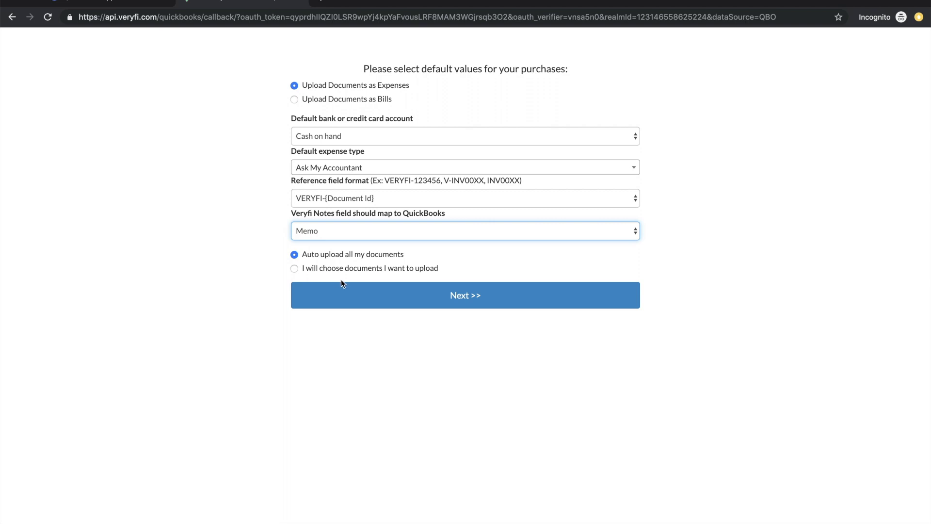
{"action": "left_click", "coordinate": [421, 297]}
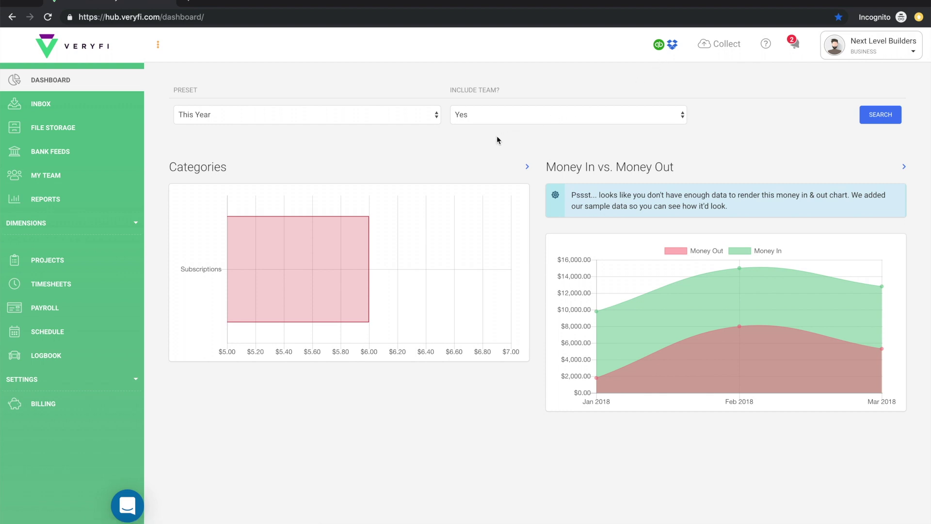
Step: Go to Payment Types under the sidebar's DIMENSIONS section
{"action": "left_click", "coordinate": [81, 229]}
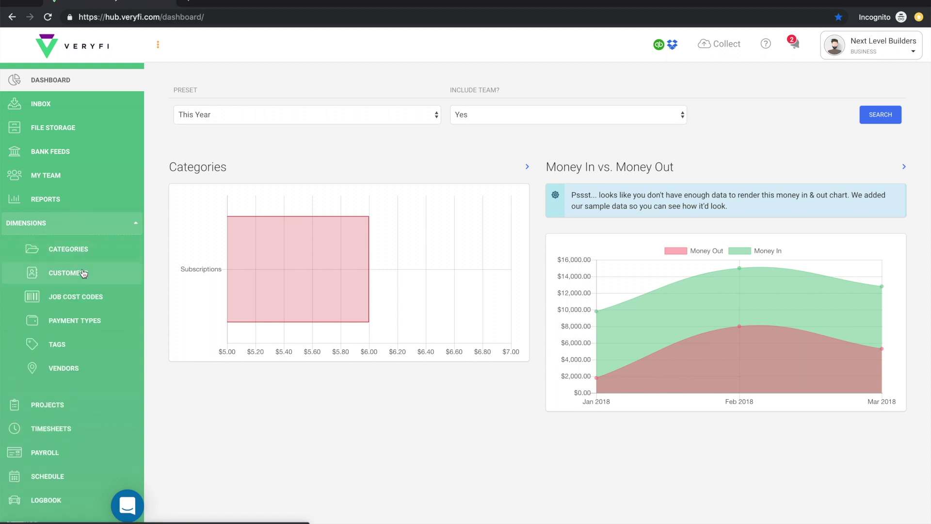
{"action": "left_click", "coordinate": [73, 323]}
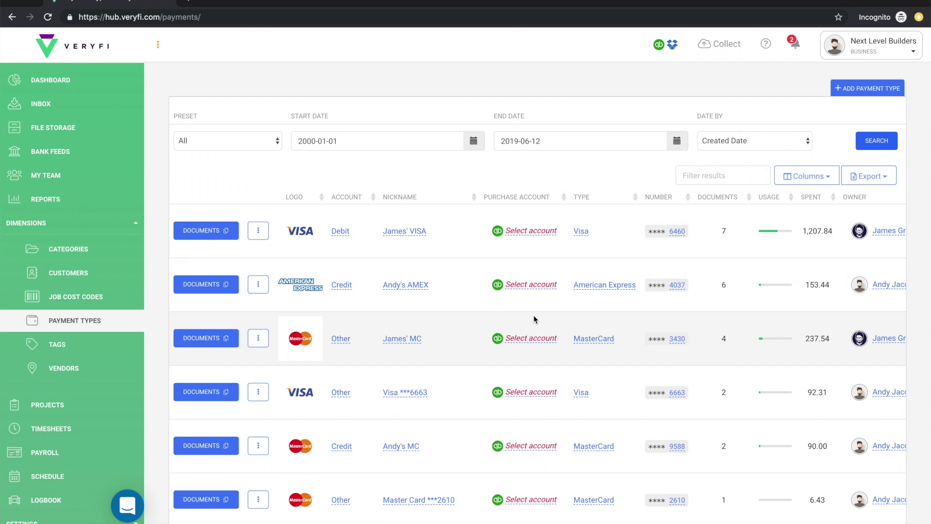
Step: Assign the James MC purchase account to James' MC, then go to Categories
{"action": "left_click", "coordinate": [536, 342]}
{"action": "left_click", "coordinate": [536, 339]}
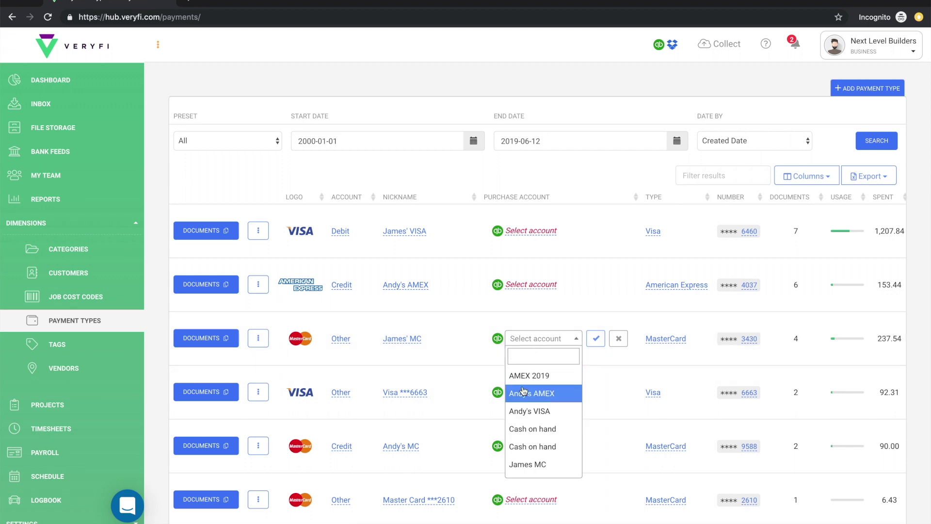
{"action": "left_click", "coordinate": [536, 464]}
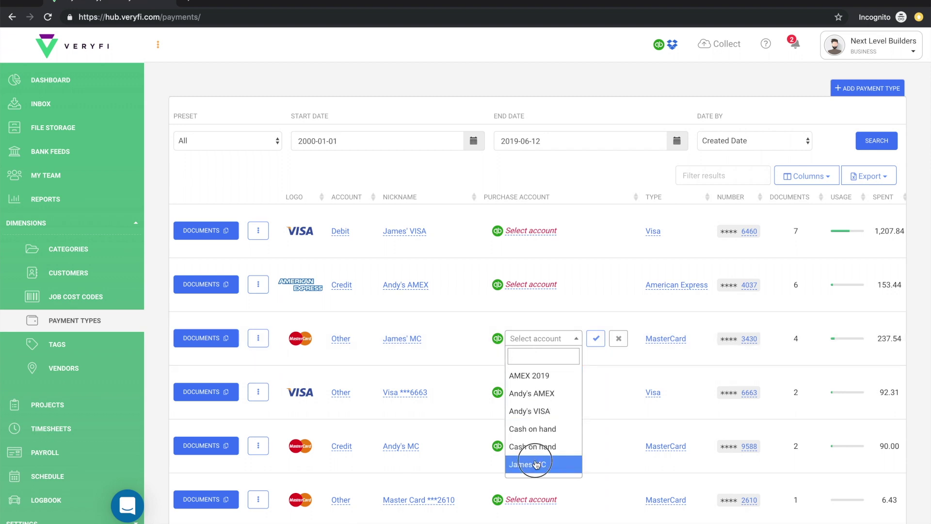
{"action": "left_click", "coordinate": [596, 338]}
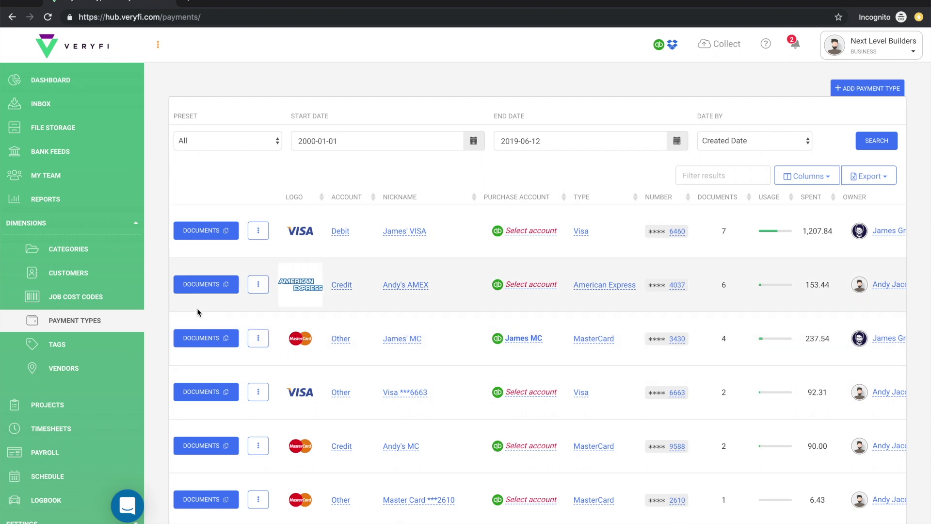
{"action": "left_click", "coordinate": [66, 258]}
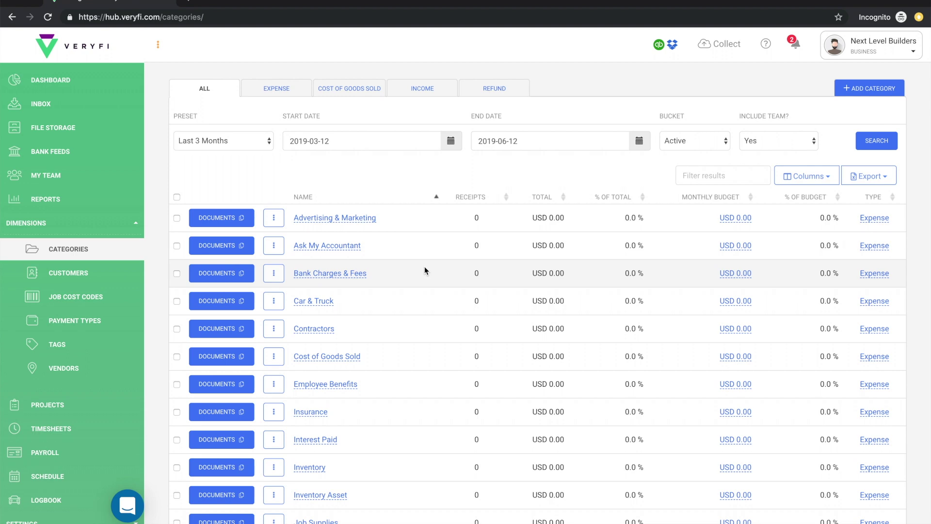
{"action": "scroll", "coordinate": [425, 270], "scroll_direction": "down", "scroll_amount": 1}
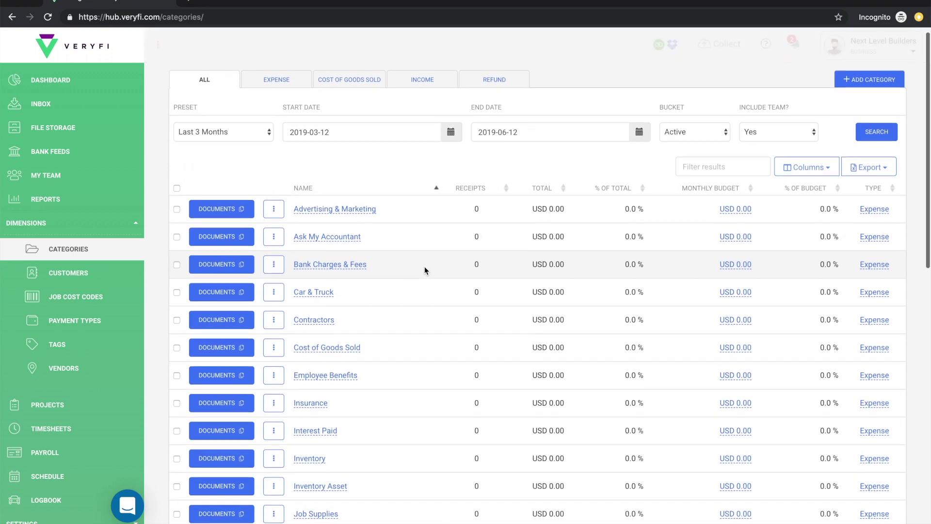
{"action": "scroll", "coordinate": [425, 270], "scroll_direction": "down", "scroll_amount": 3}
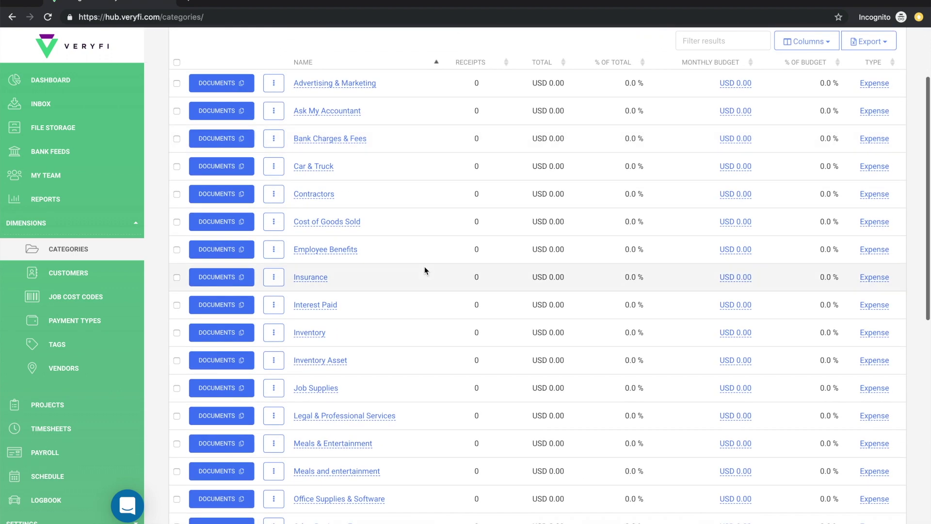
{"action": "scroll", "coordinate": [425, 270], "scroll_direction": "up", "scroll_amount": 3}
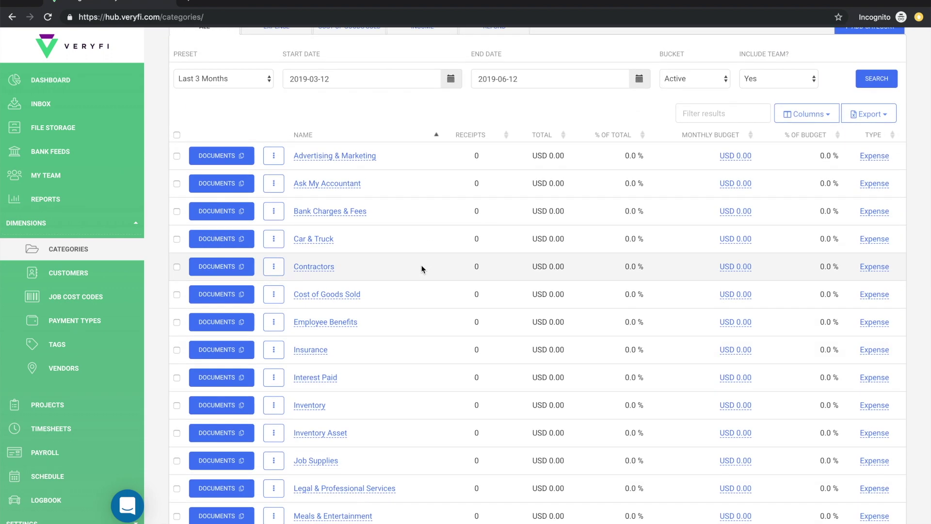
{"action": "scroll", "coordinate": [420, 267], "scroll_direction": "up", "scroll_amount": 2}
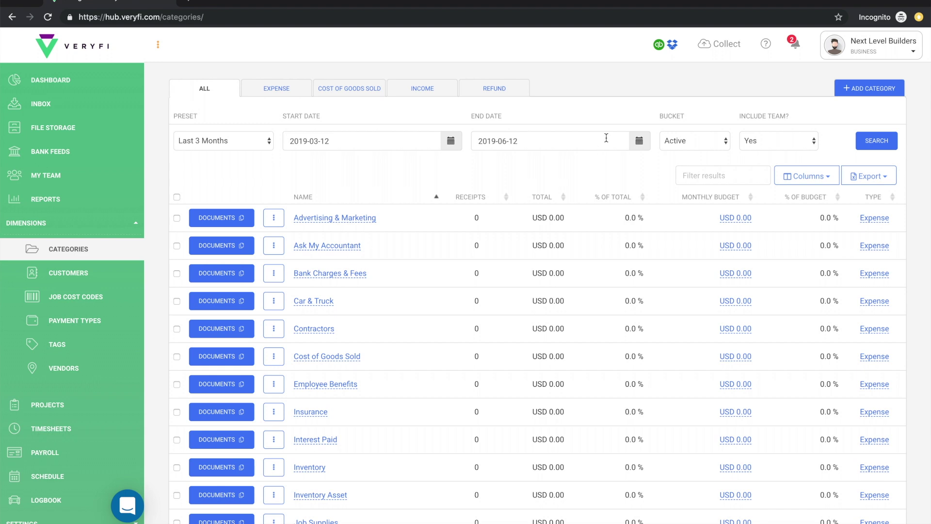
Step: Go to Connected Apps and edit the QuickBooks Online card's default settings
{"action": "left_click", "coordinate": [659, 46]}
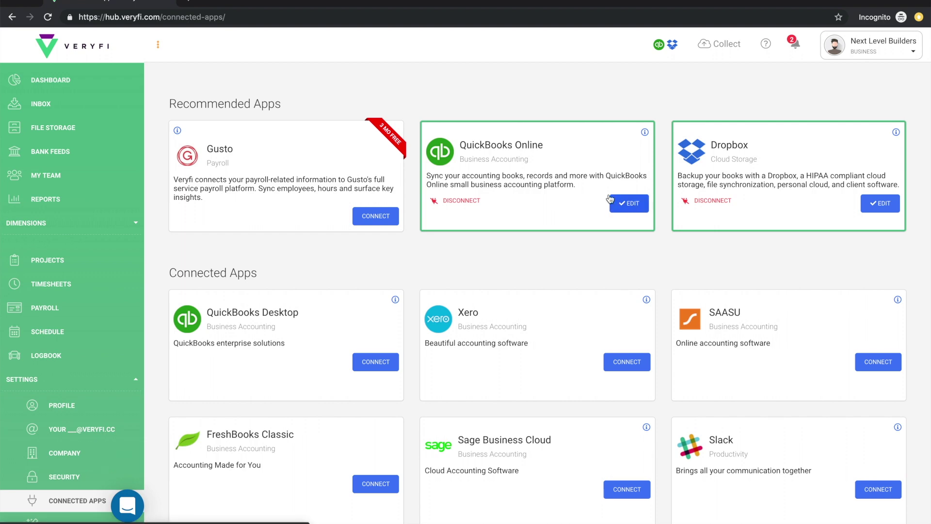
{"action": "left_click", "coordinate": [632, 209]}
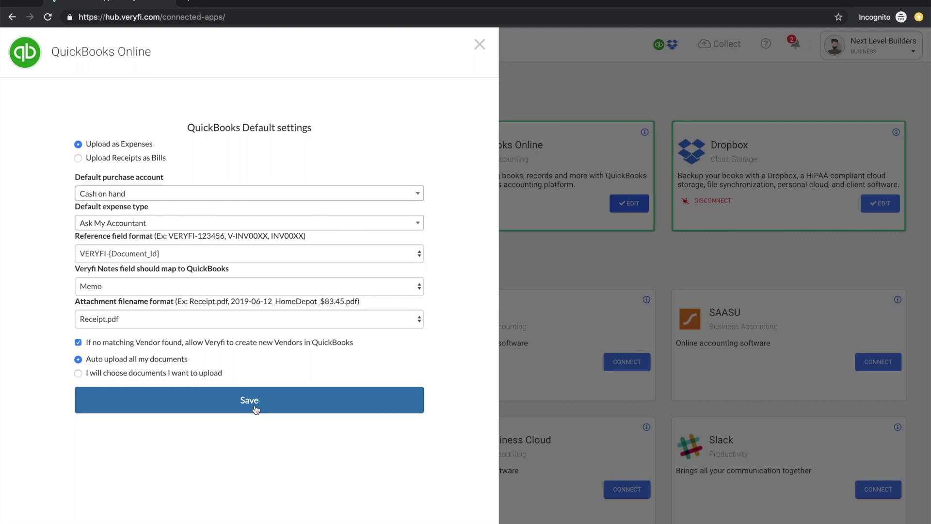
Step: Save the QuickBooks Online defaults and close the update confirmation
{"action": "left_click", "coordinate": [255, 407]}
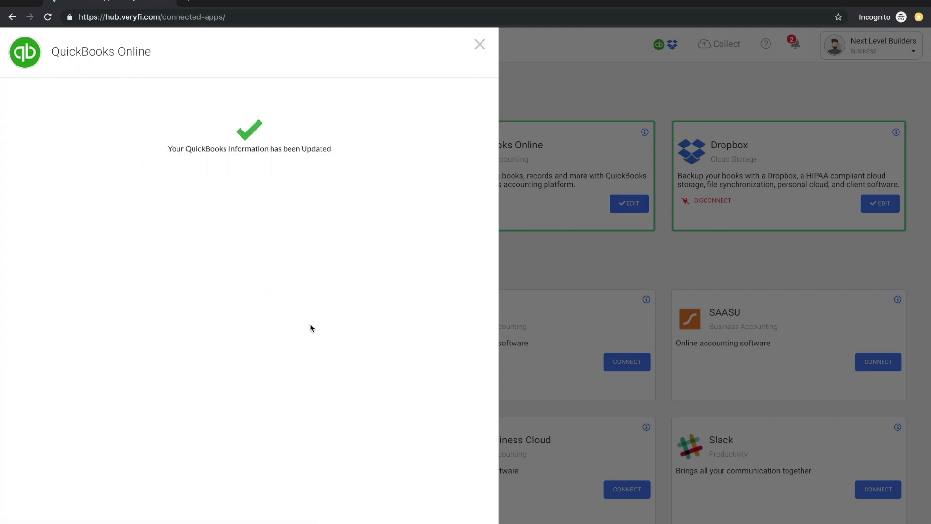
{"action": "left_click", "coordinate": [480, 44]}
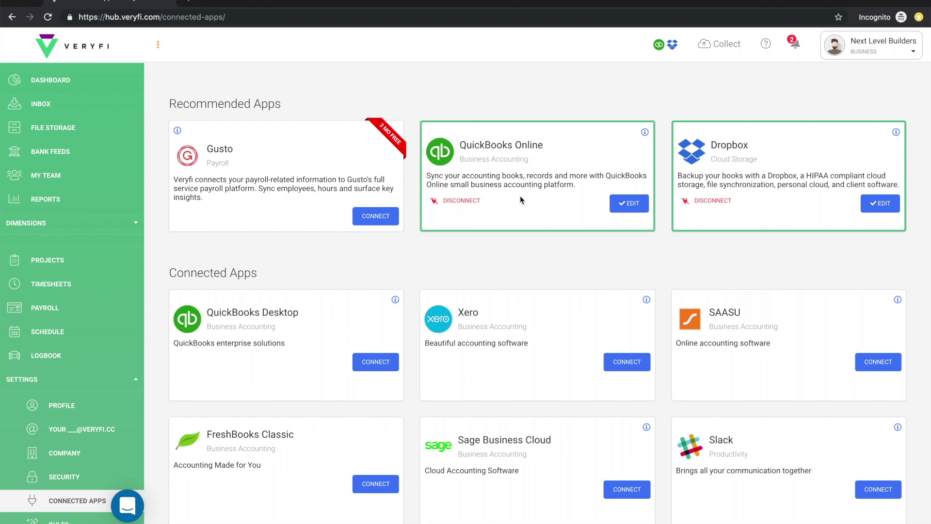
Step: Disconnect QuickBooks Online from Connected Apps, confirming and acknowledging the notice
{"action": "left_click", "coordinate": [460, 204]}
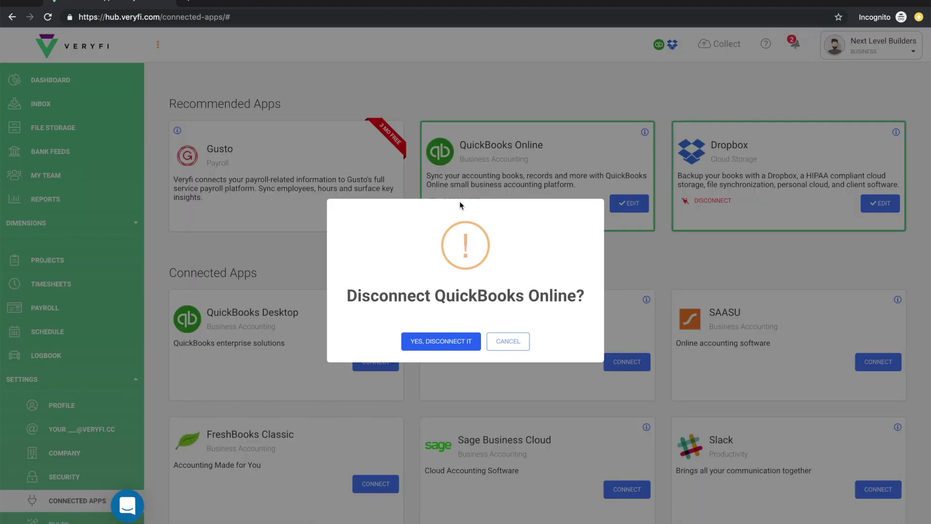
{"action": "left_click", "coordinate": [449, 346]}
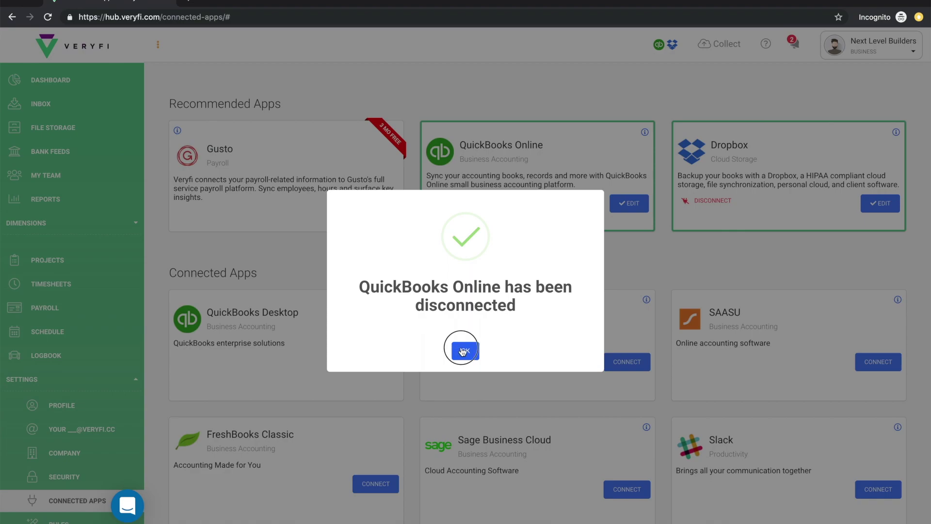
{"action": "left_click", "coordinate": [469, 349]}
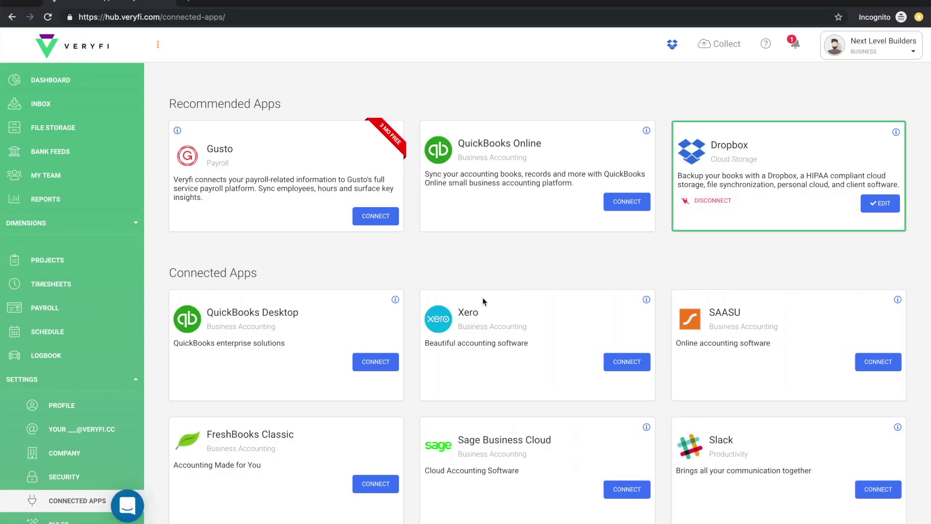